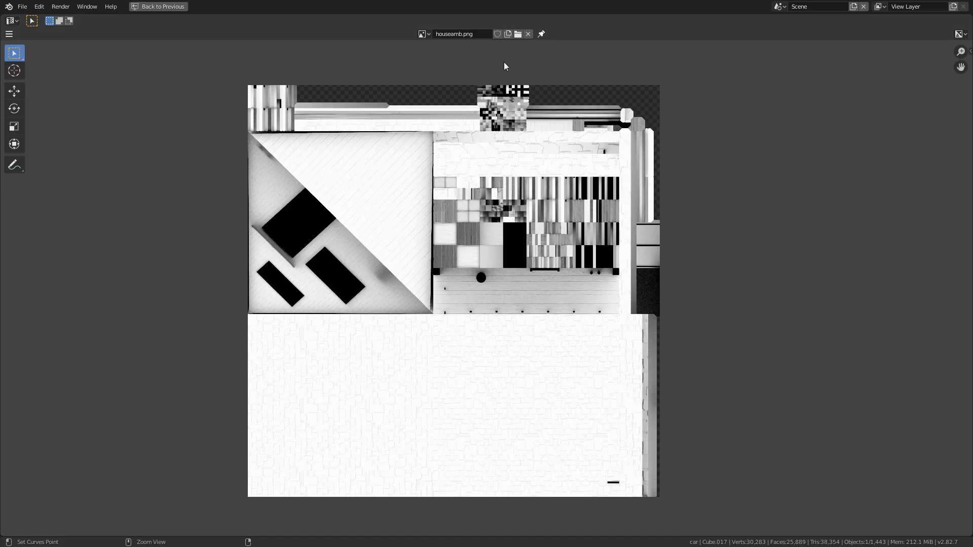
Step: Browse the house_diffuse, house_normal and house_roughness textures in the Image Editor
left_click(423, 35)
left_click(444, 96)
left_click(416, 34)
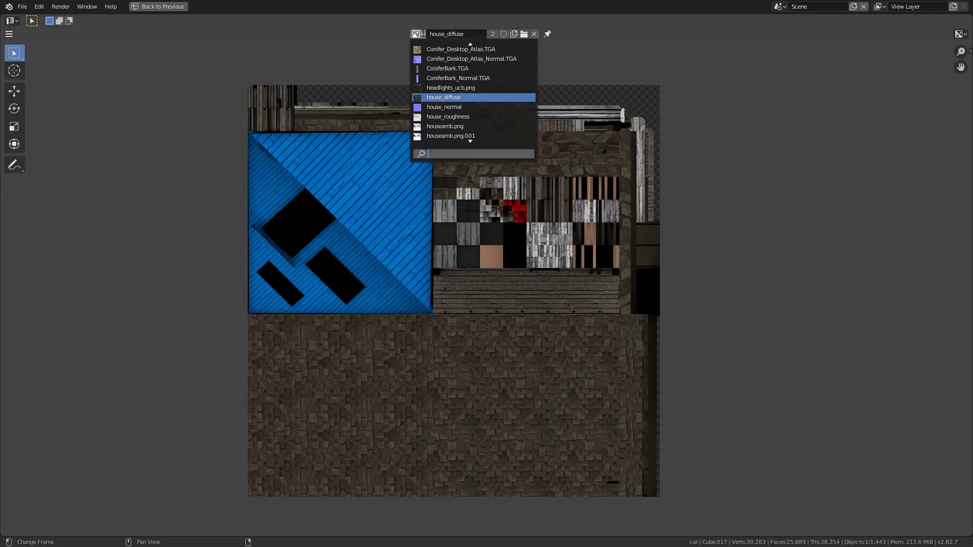
left_click(444, 107)
left_click(417, 34)
left_click(447, 107)
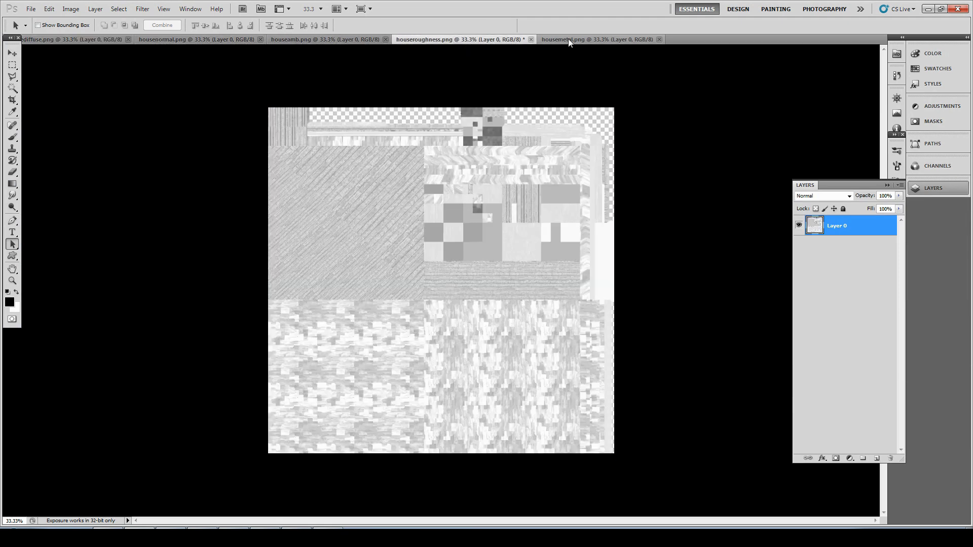
Step: Check the housemetal and housediffuse maps, then create a blank 2048 × 2048 pixel document
left_click(567, 39)
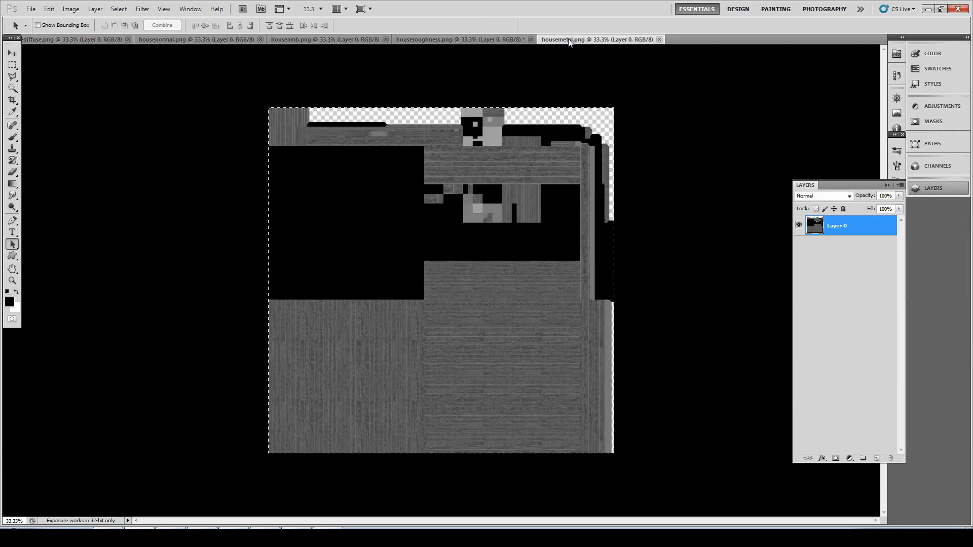
left_click(74, 40)
left_click(31, 9)
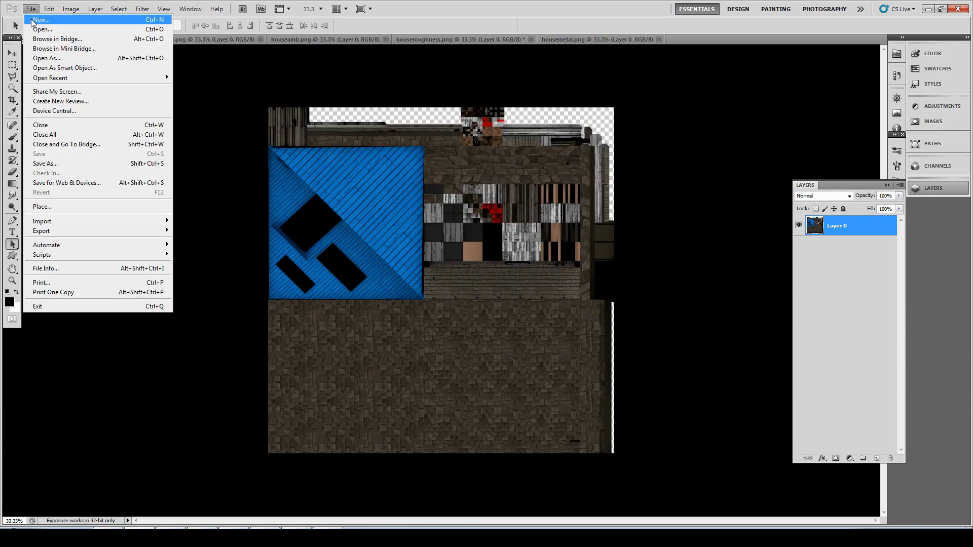
left_click(34, 21)
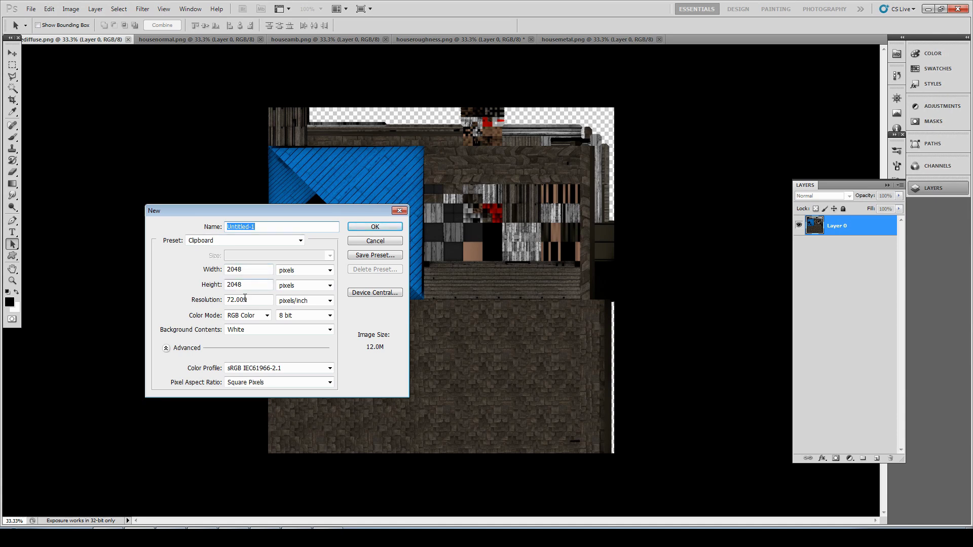
left_click(363, 227)
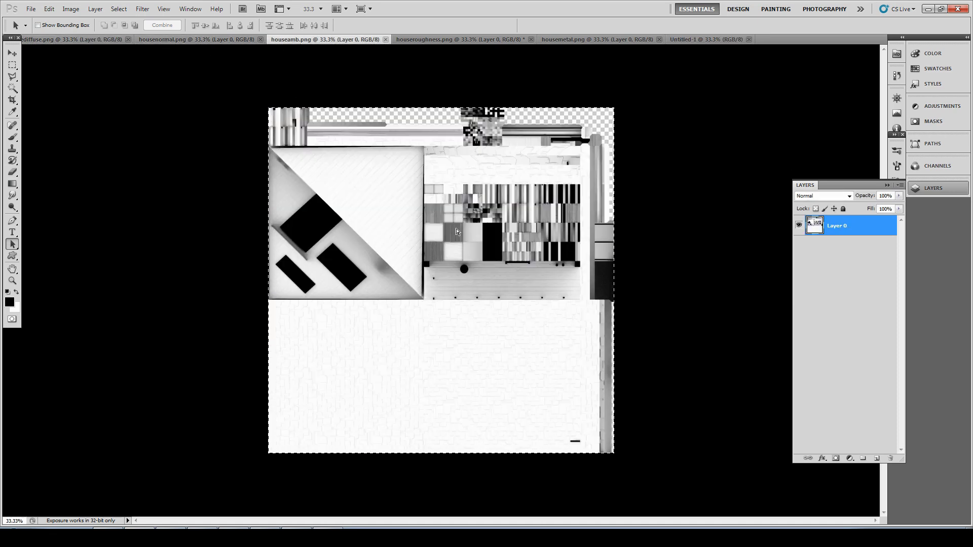
Step: Paste the houseamb ambient occlusion map into Untitled-1's Red channel
left_click(10, 65)
left_click(226, 88)
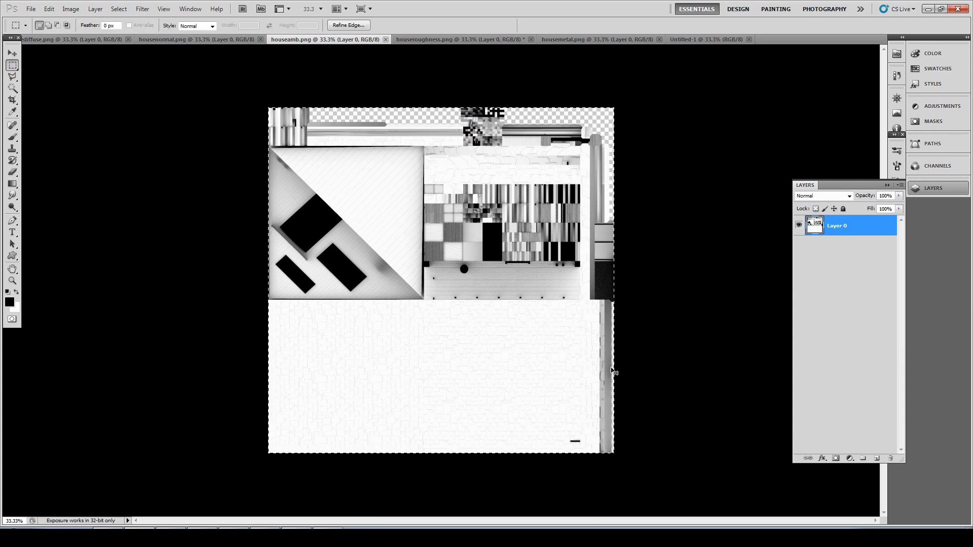
left_click(685, 41)
left_click(934, 167)
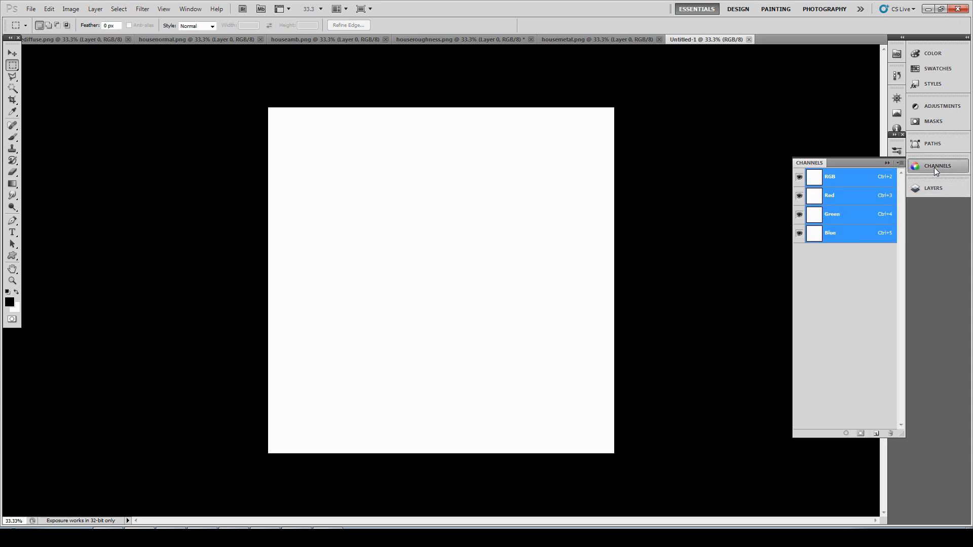
left_click(834, 203)
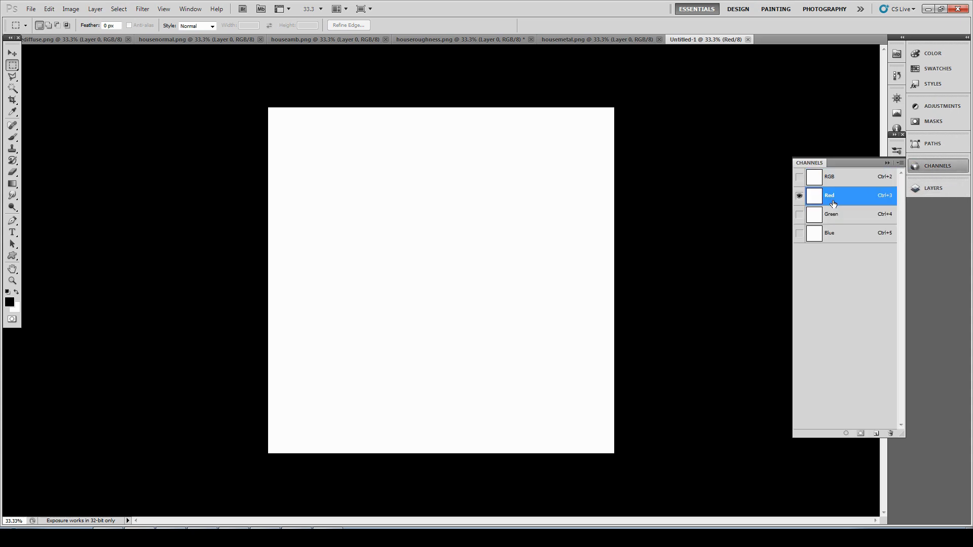
key("ctrl+v")
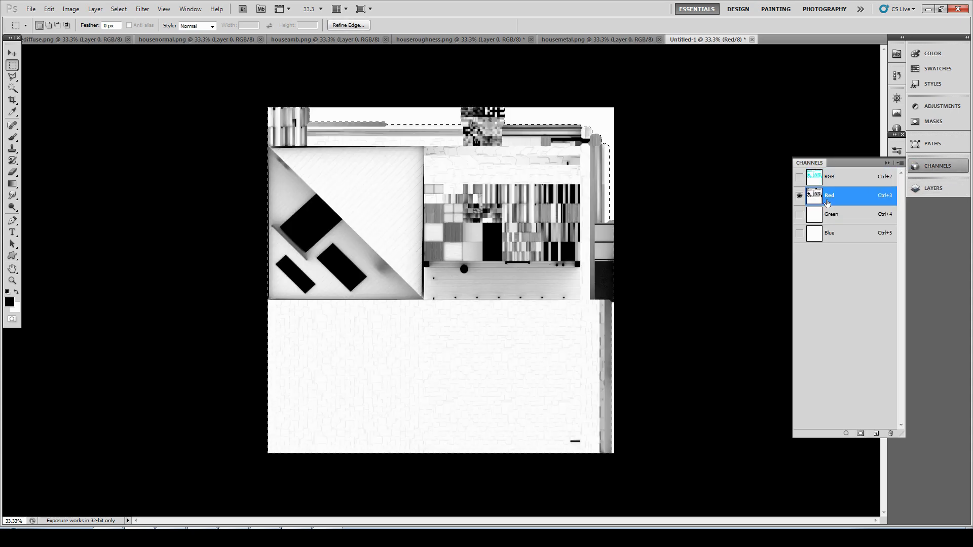
left_click(834, 176)
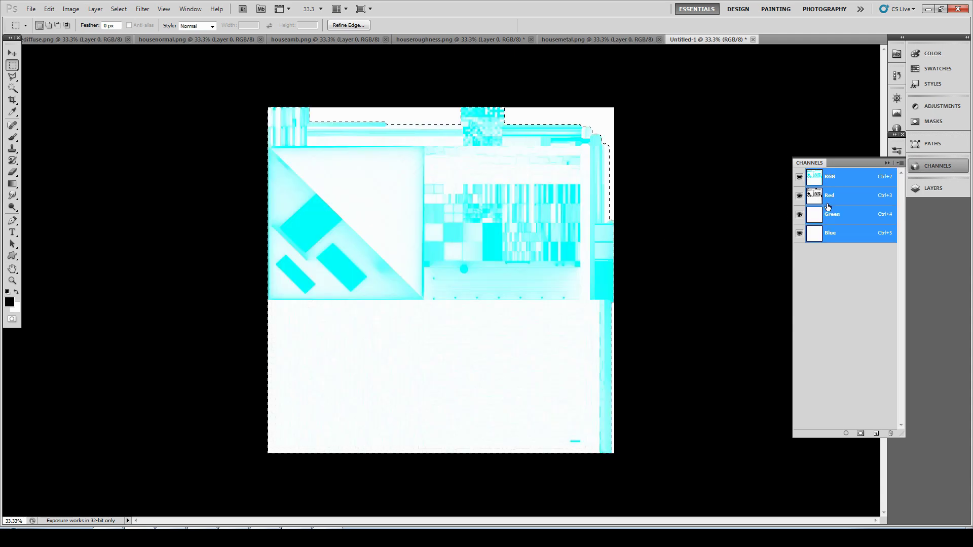
Step: Paste the houseroughness map into Untitled-1's Green channel
left_click(411, 41)
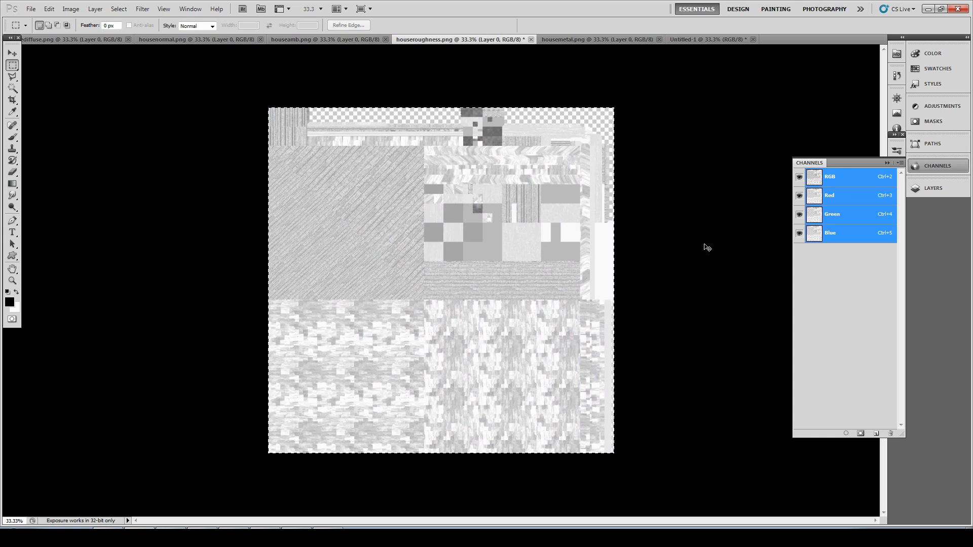
left_click(692, 41)
left_click(828, 214)
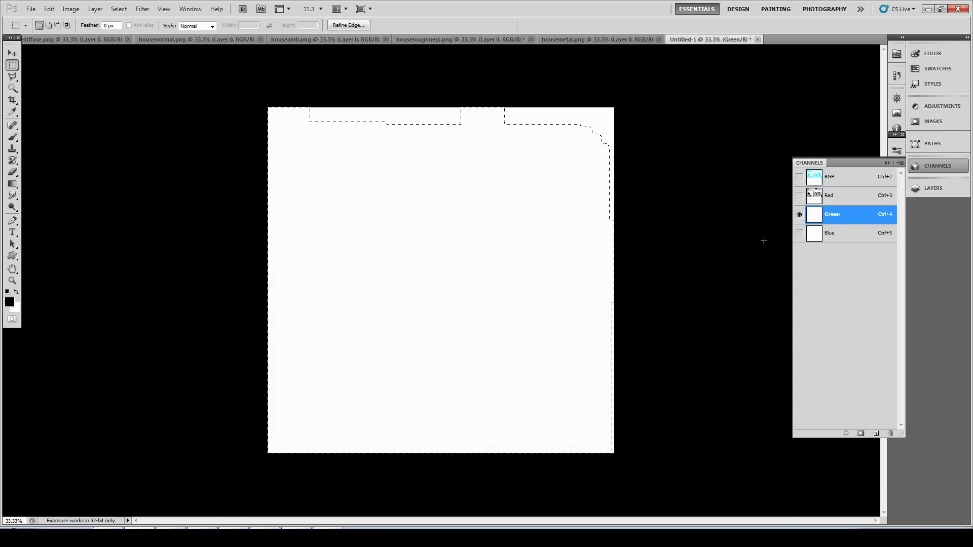
key("ctrl+v")
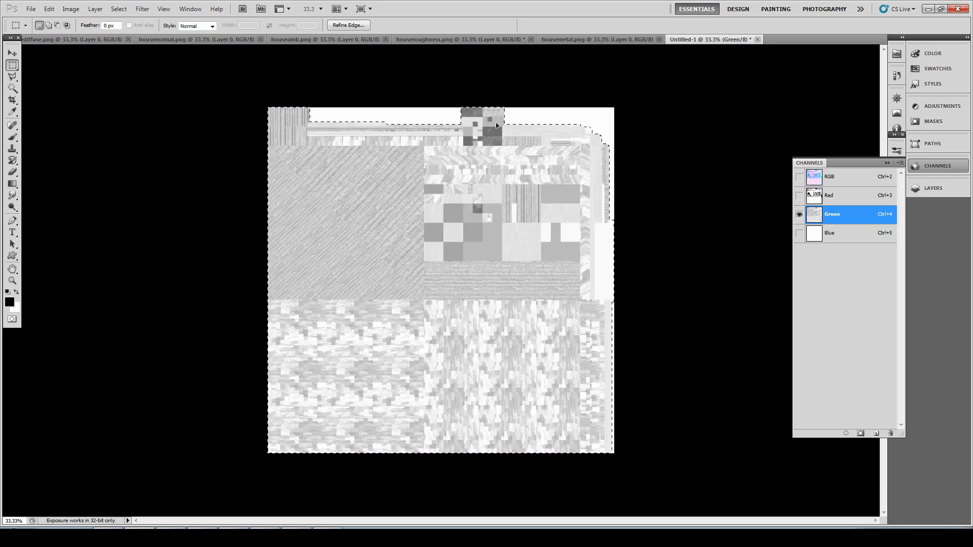
Step: Paste the housemetal map into the Blue channel and view the combined RGB result
left_click(571, 42)
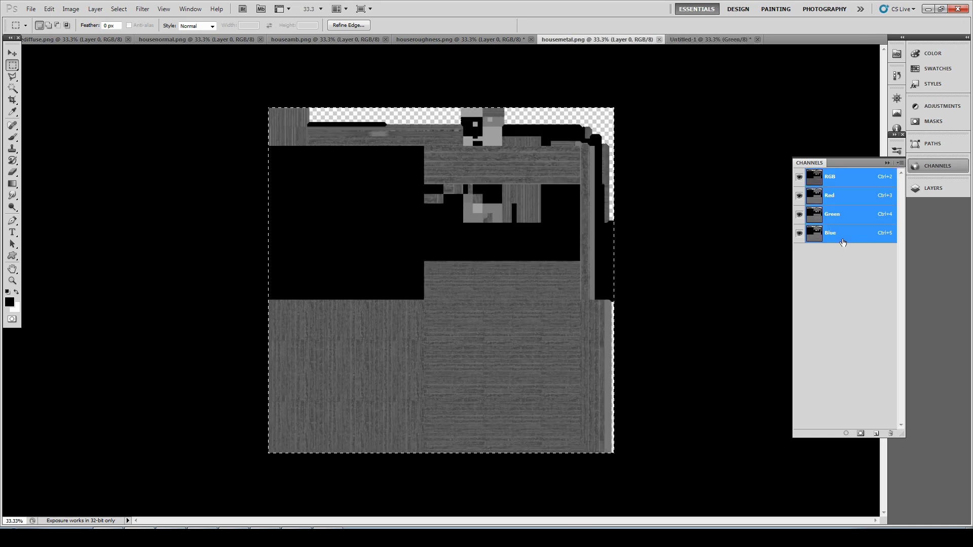
left_click(686, 40)
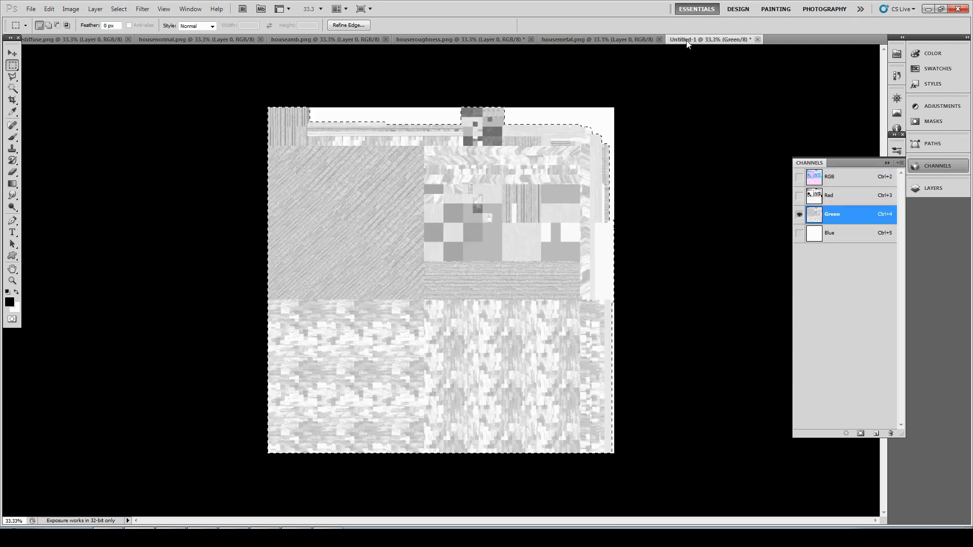
left_click(817, 238)
key("ctrl+v")
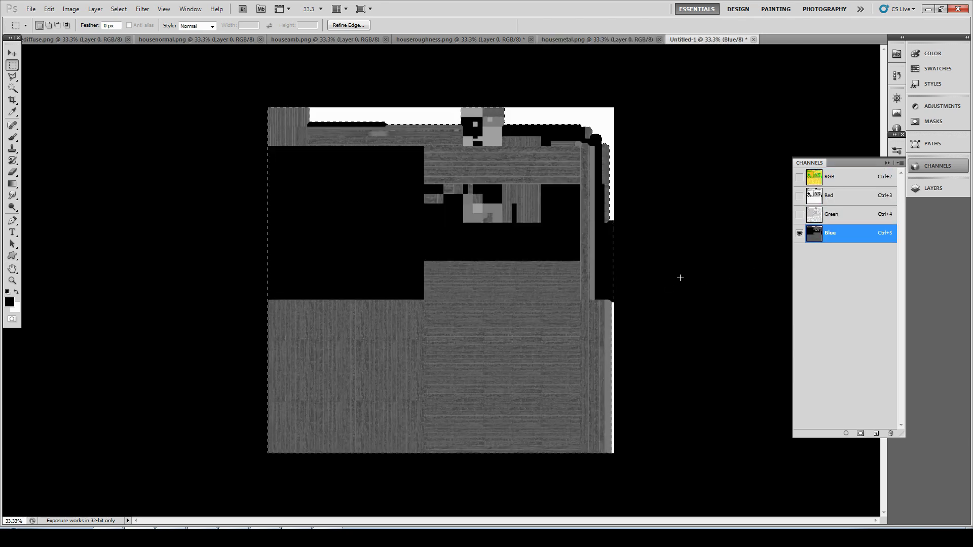
left_click(810, 182)
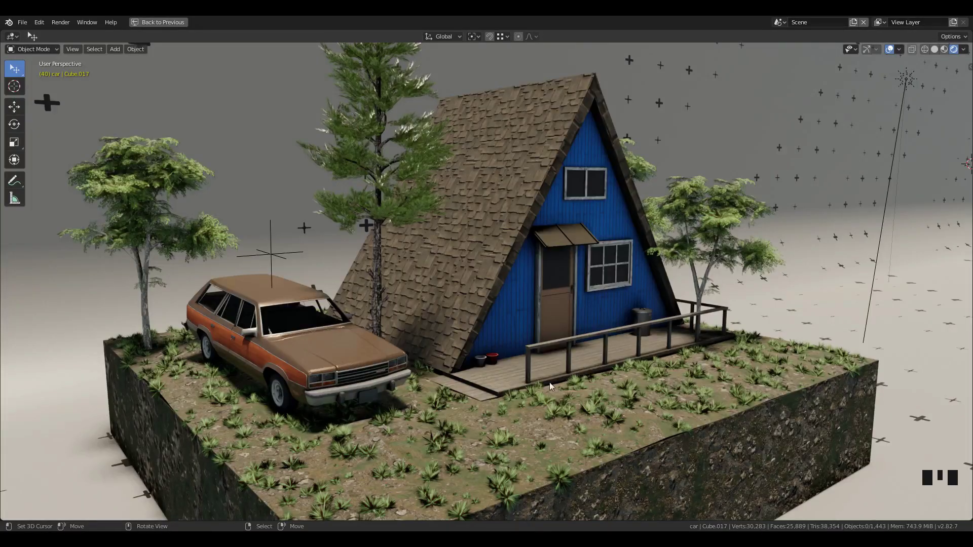
Step: Duplicate the A-frame house and place the copy off to the right
right_click(538, 296)
right_click(517, 267)
key("shift+d")
right_click(516, 263)
key("g")
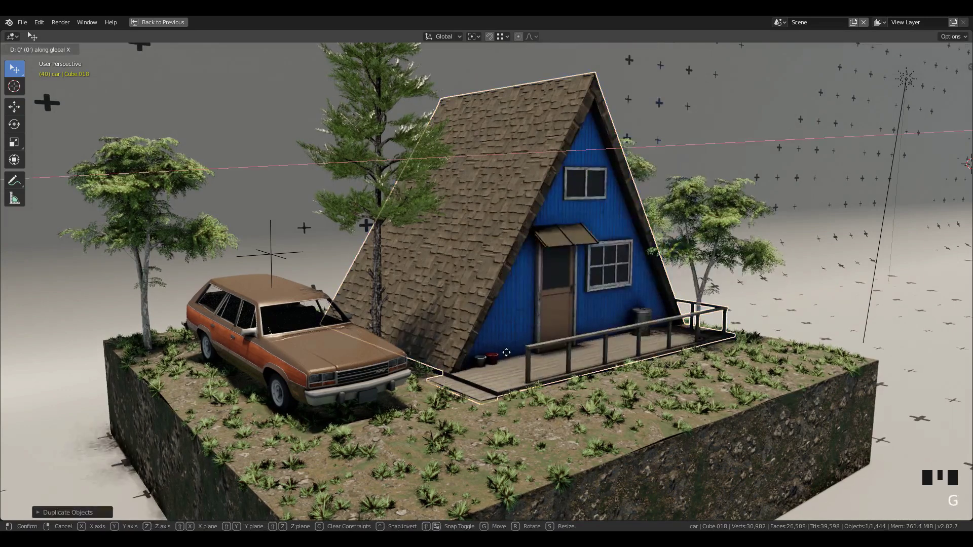
left_click(532, 279)
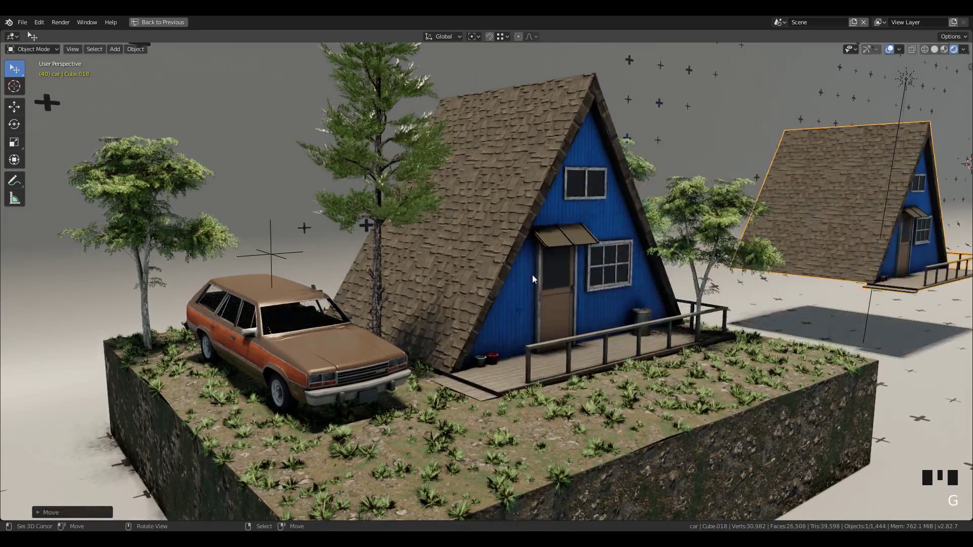
Step: Replace the original house's old material with a fresh one in the full shading layout
right_click(532, 275)
key("ctrl+space")
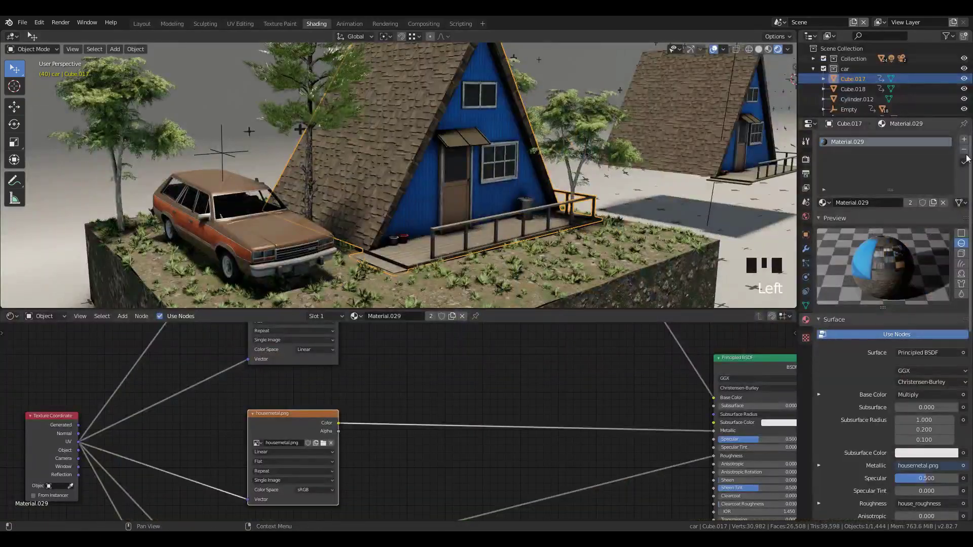
left_click(964, 151)
left_click(925, 203)
scroll(600, 390, "down", 3)
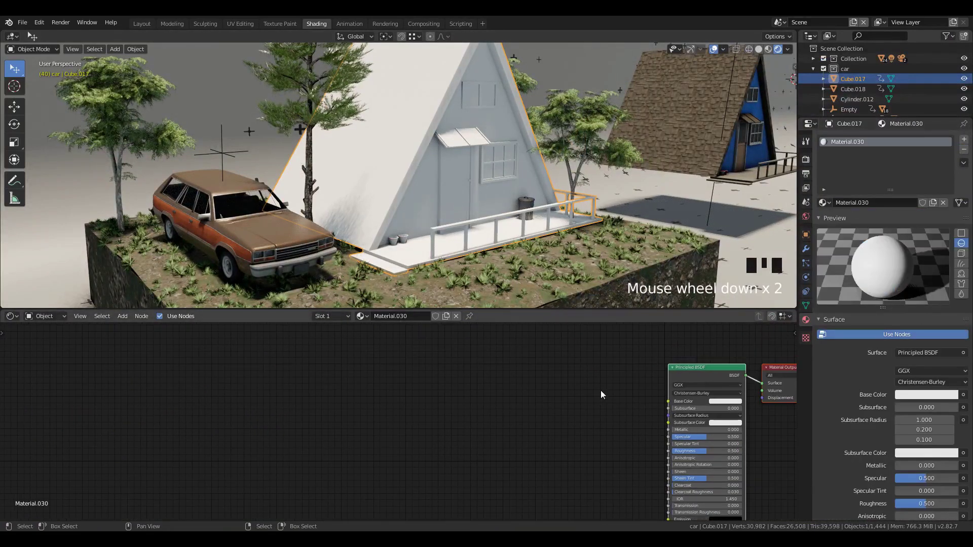
Step: Add an Image Texture node loading housediffuse.png from HOUSE_TEXTURE, then duplicate it
key("shift+a")
left_click(480, 376)
type("ima")
key("Return")
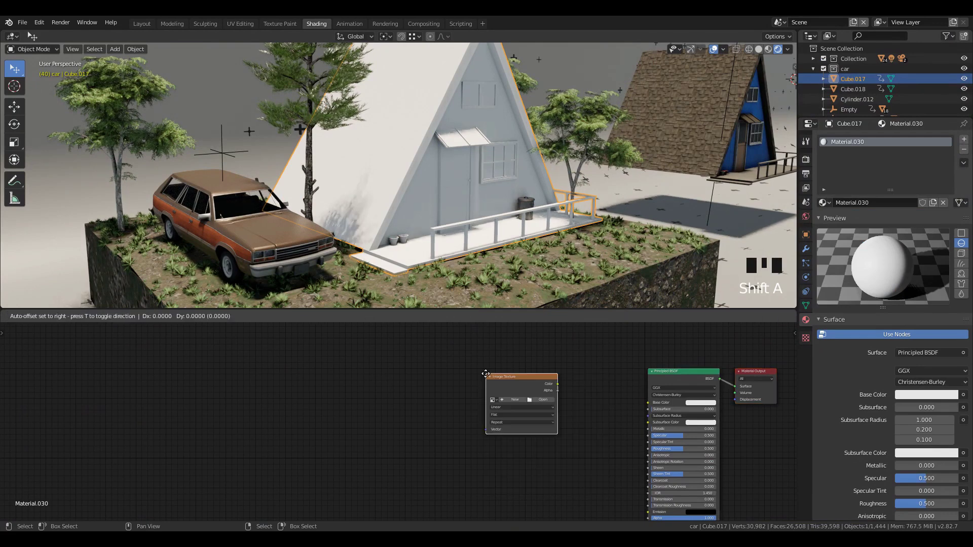
left_click(430, 402)
scroll(522, 429, "up", 5)
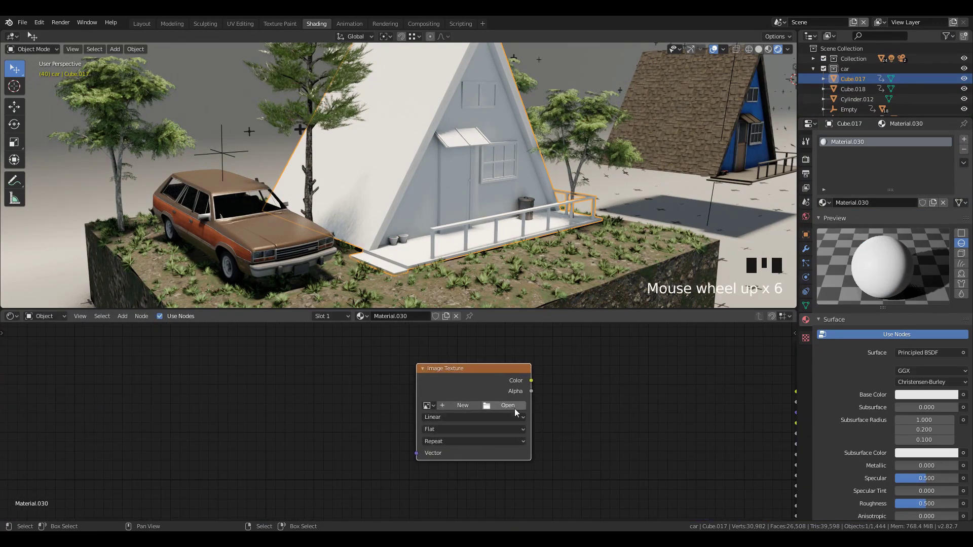
left_click(515, 408)
double_click(403, 53)
left_click(576, 99)
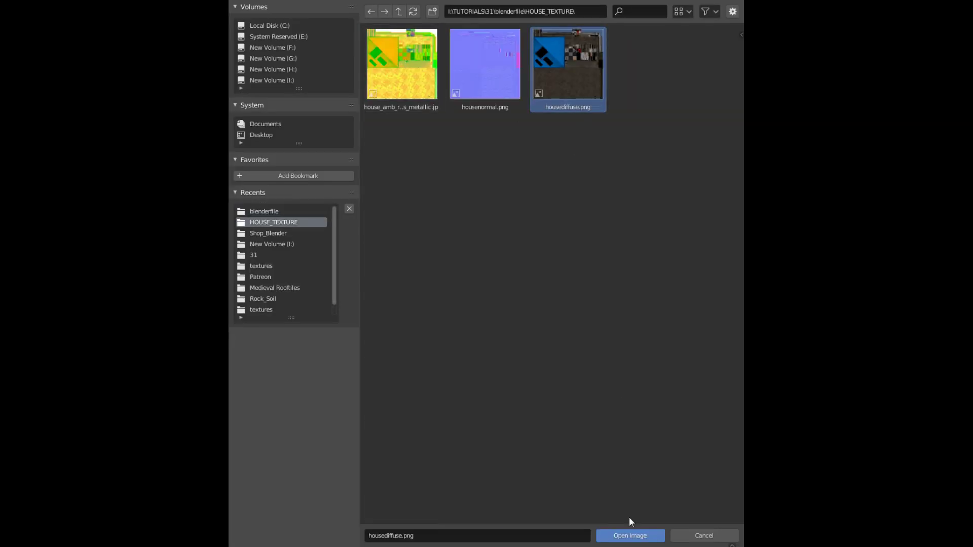
left_click(629, 536)
left_click_drag(482, 394, 335, 370)
key("shift+d")
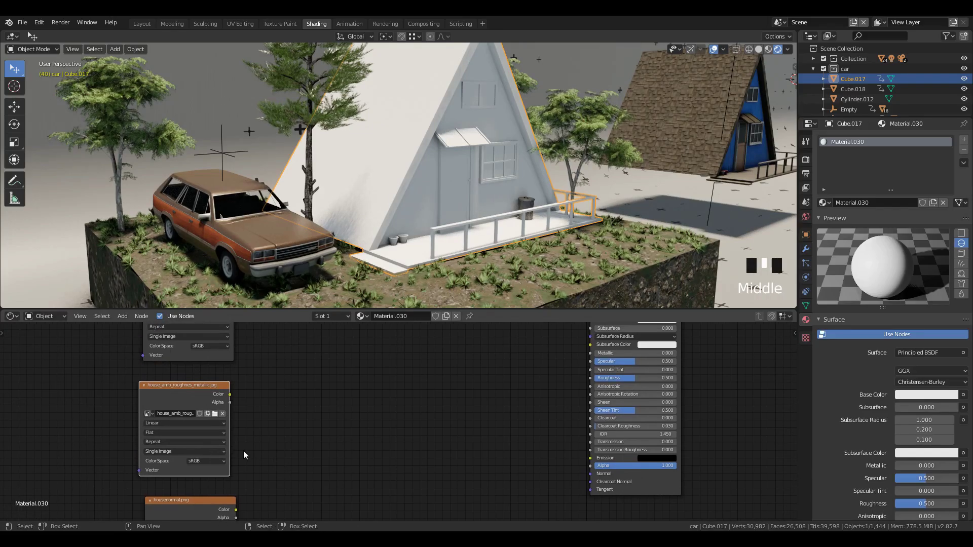
Step: Add a Separate RGB node and set the packed texture's colour space to Linear
scroll(227, 455, "up", 2)
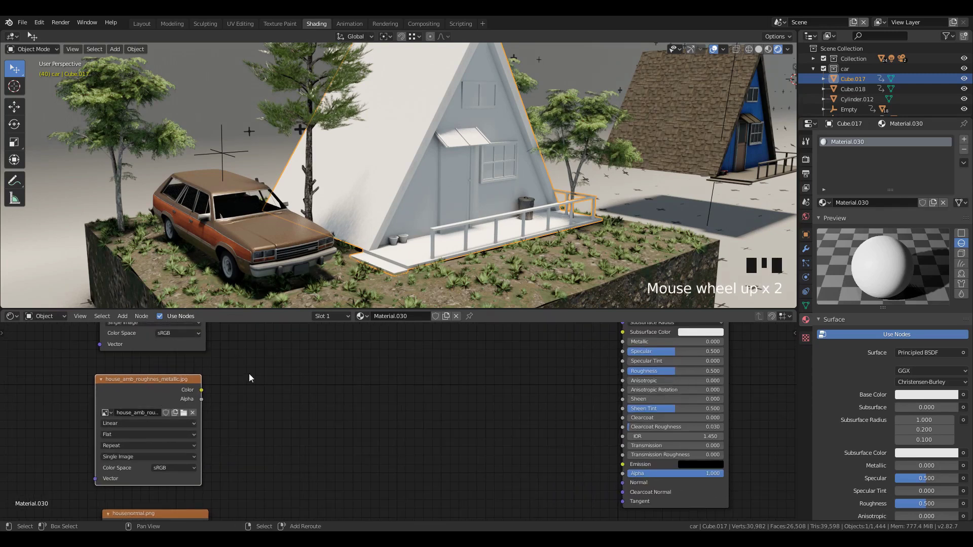
key("shift+a")
type("s")
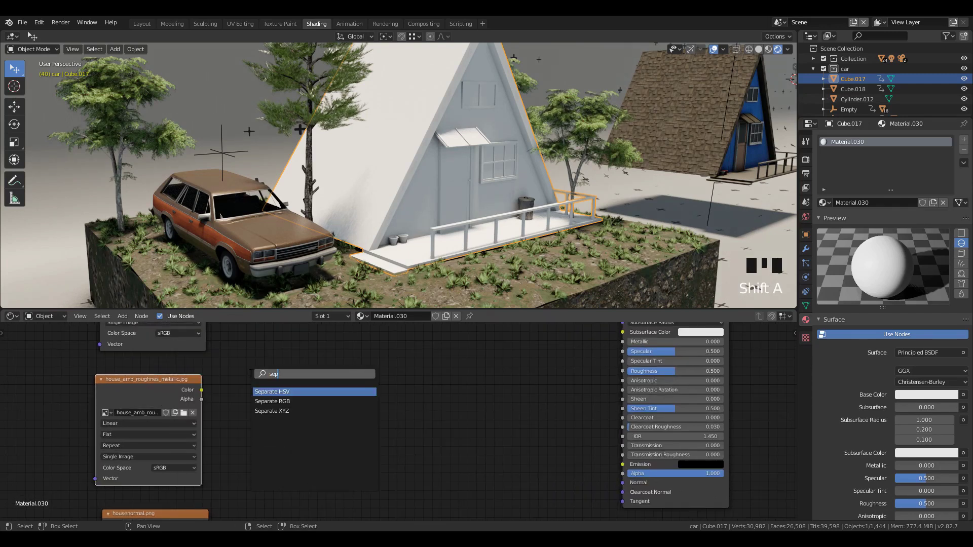
type("ep")
key("Down")
key("Return")
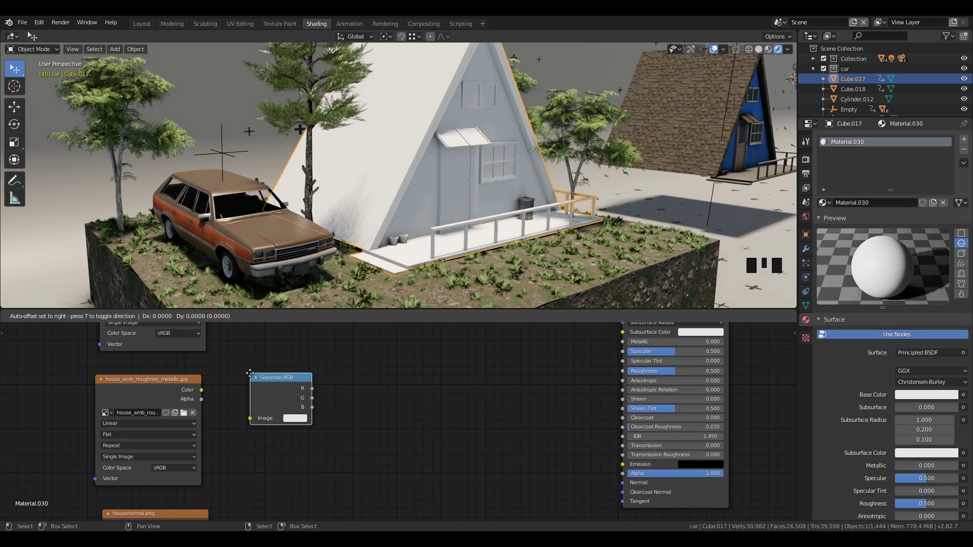
left_click(250, 373)
scroll(200, 431, "up", 2)
middle_click_drag(200, 431, 291, 418)
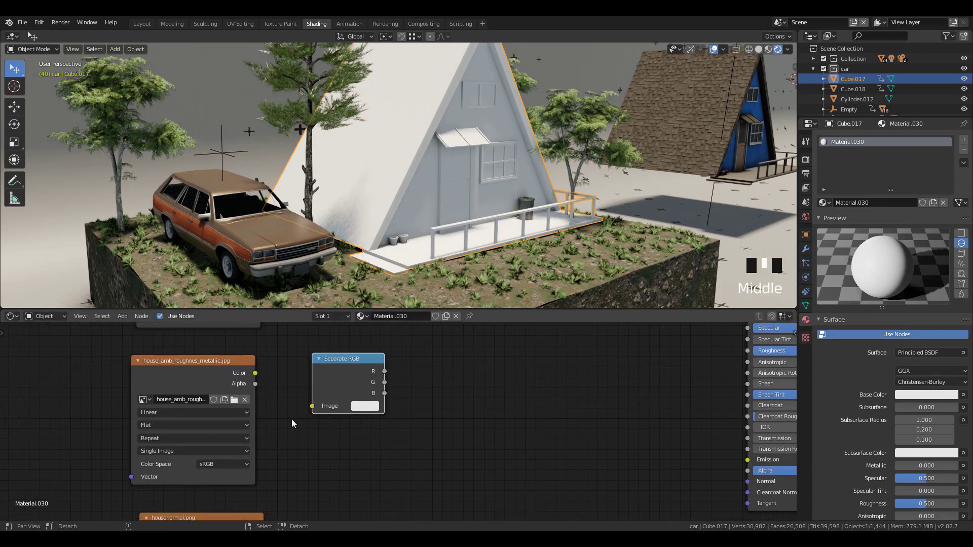
left_click(229, 466)
left_click(230, 439)
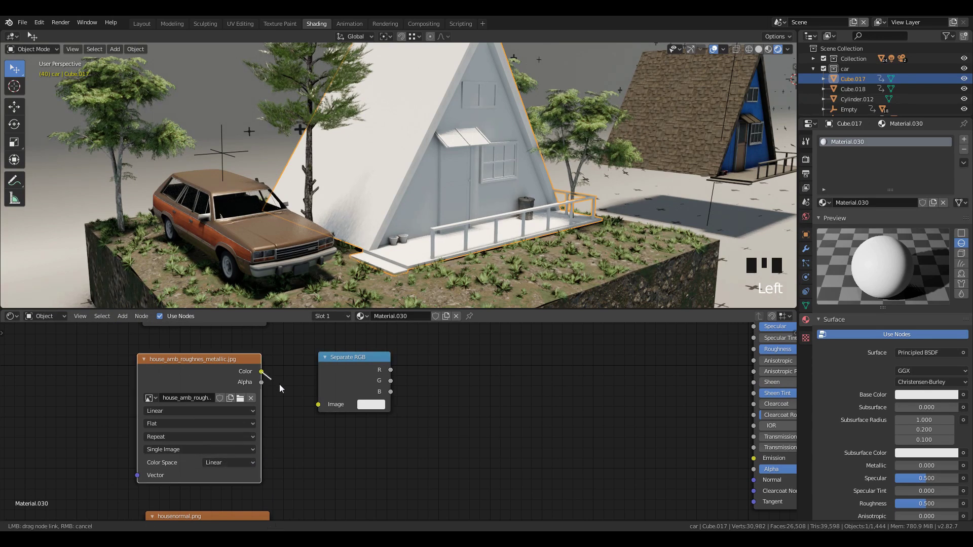
Step: Feed the packed texture into Separate RGB, linking G to Roughness and B to Metallic
left_click_drag(358, 410, 359, 411)
middle_click_drag(358, 410, 242, 440)
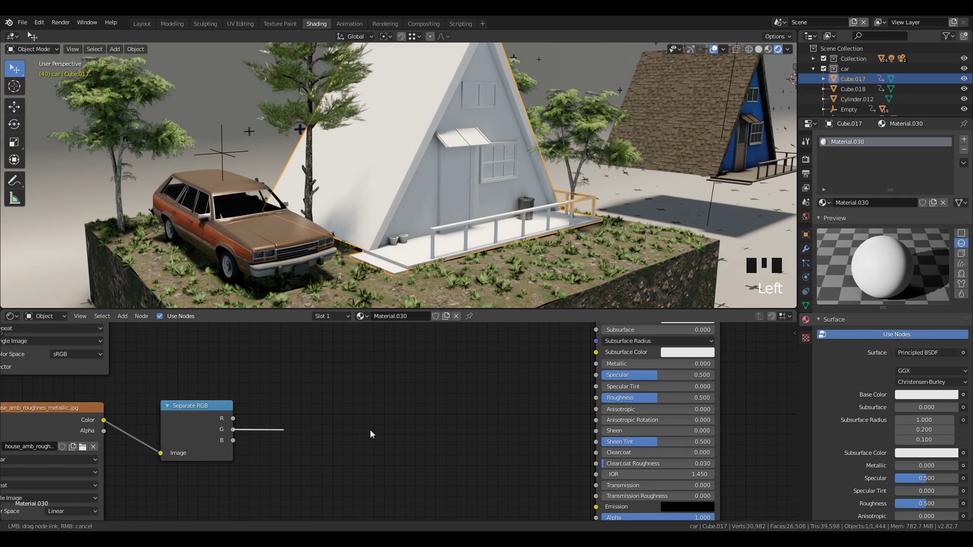
left_click_drag(582, 402, 597, 398)
left_click_drag(233, 440, 600, 362)
scroll(600, 363, "down", 5)
middle_click_drag(312, 367, 358, 430)
scroll(357, 430, "up", 1)
Step: Add a MixRGB node set to Multiply combining the diffuse colour with the R channel
key("shift+a")
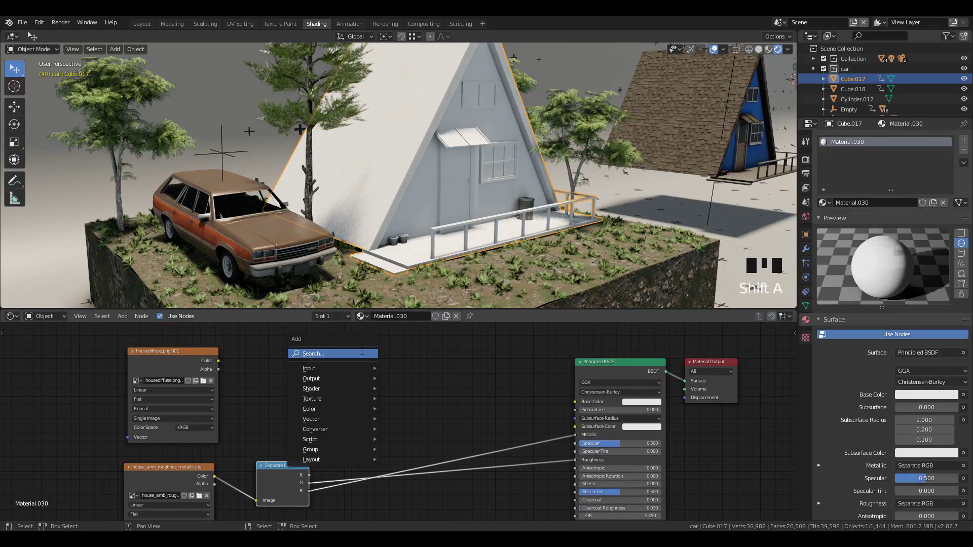
left_click(362, 350)
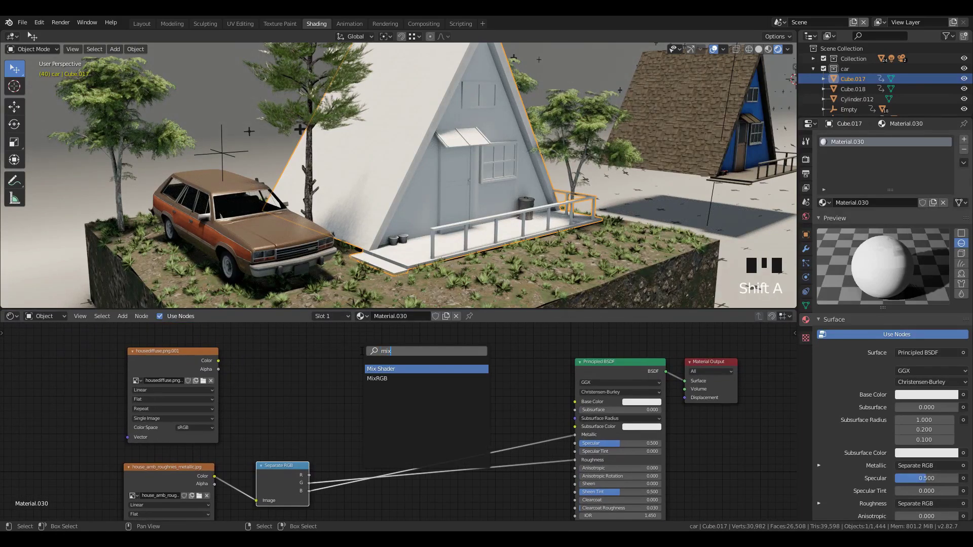
key("Down")
key("Return")
left_click(361, 350)
scroll(191, 379, "up", 2)
left_click_drag(188, 351, 356, 408)
left_click_drag(294, 483, 421, 388)
left_click(405, 367)
left_click(393, 333)
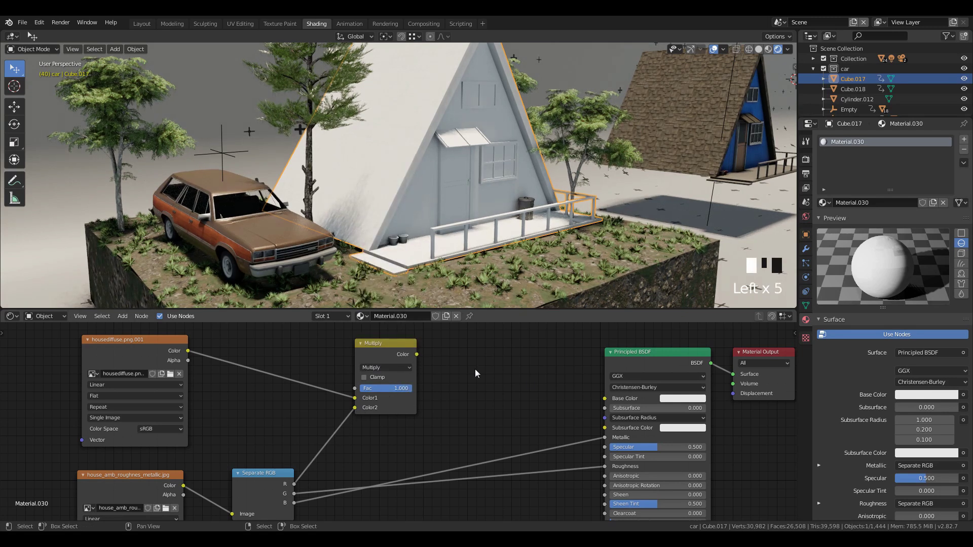
Step: Link Multiply to Base Color and route housenormal.png through a Normal Map into Normal
middle_click_drag(370, 456, 414, 286)
key("shift+a")
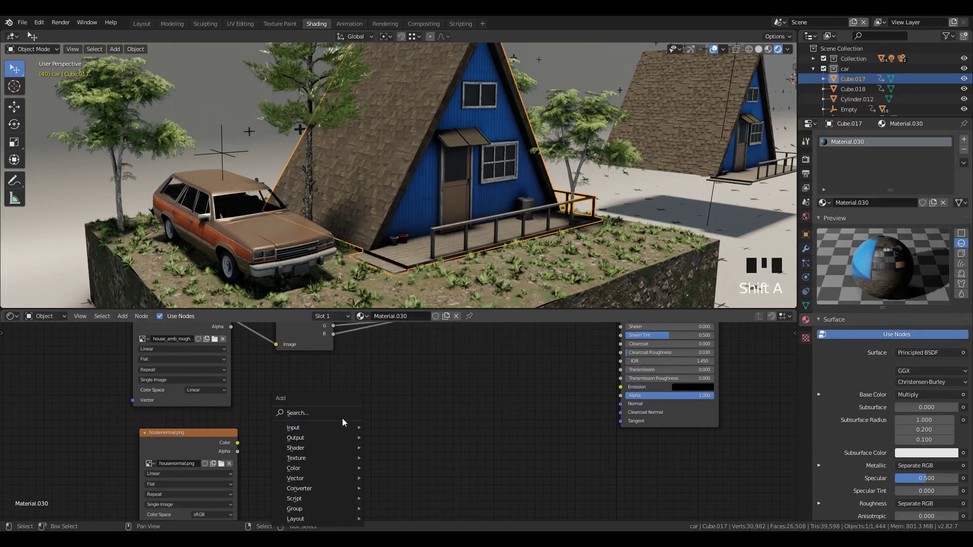
left_click(343, 415)
type("normal map")
key("Return")
left_click(343, 414)
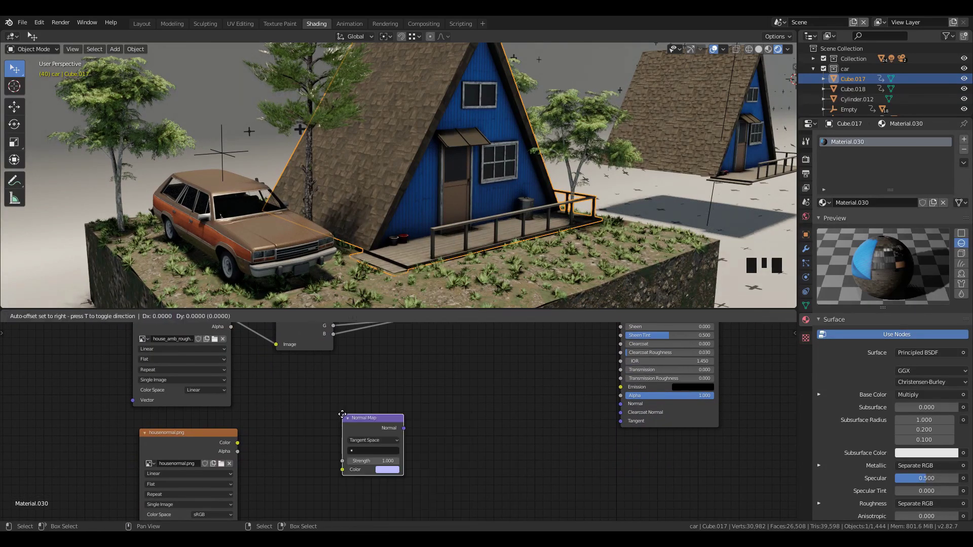
left_click_drag(238, 442, 347, 465)
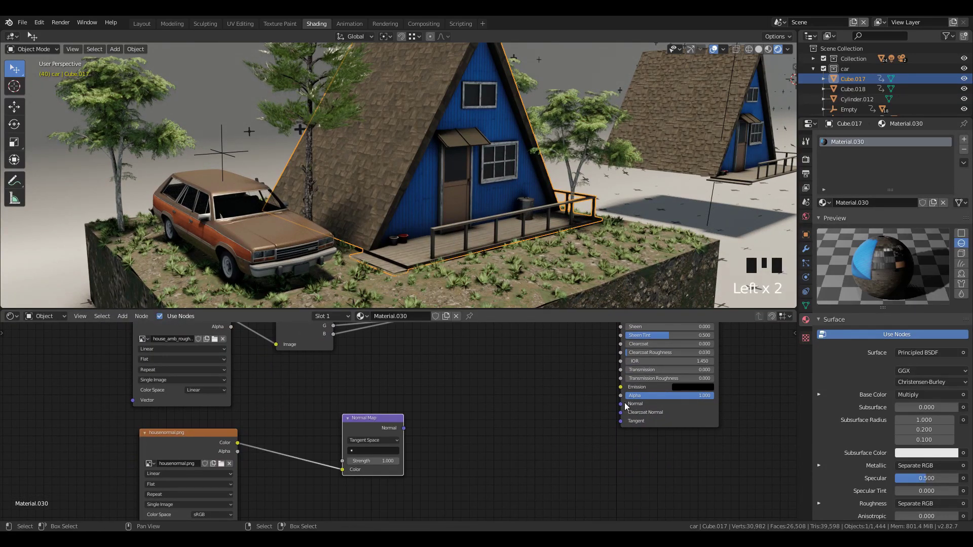
left_click_drag(417, 442, 412, 436)
left_click(213, 515)
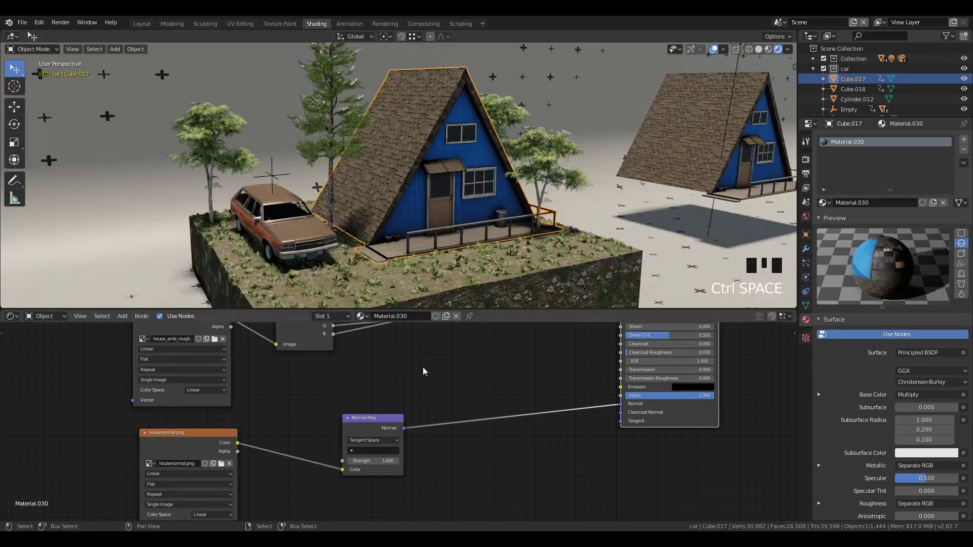
middle_click_drag(422, 367, 415, 397)
Step: Splice ColorRamp nodes into the Roughness and Metallic channel links
key("shift+a")
type("color")
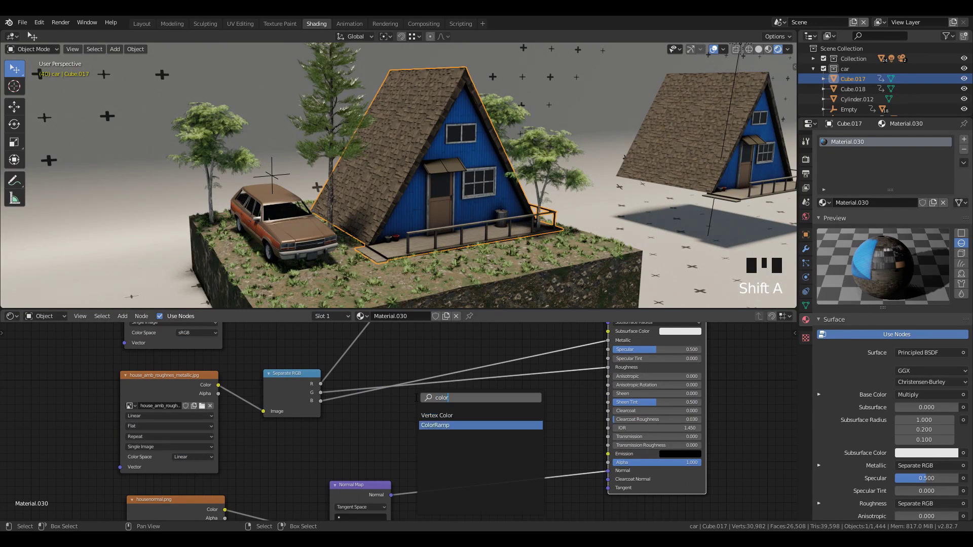
left_click(435, 425)
left_click(514, 412)
left_click_drag(513, 411, 515, 400)
key("shift+d")
left_click(490, 293)
scroll(528, 396, "down", 7)
scroll(528, 395, "down", 1)
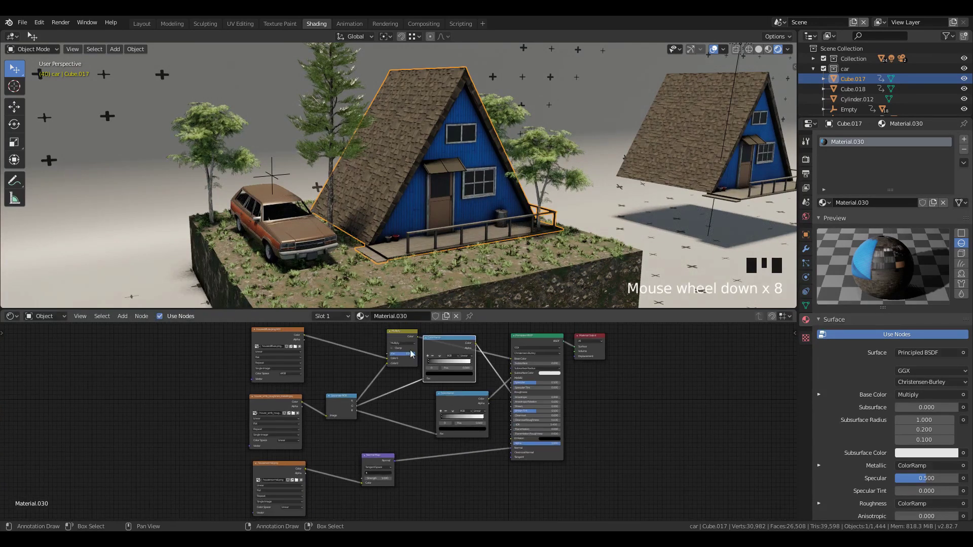
key("g")
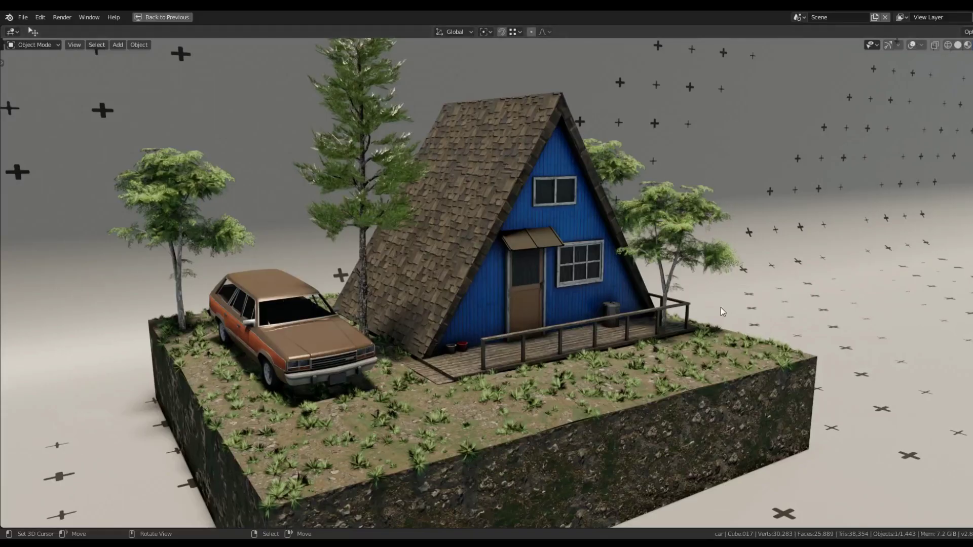
Step: Switch the viewport to Rendered shading, orbit around the house, and choose a warmer HDRI
middle_click_drag(659, 354, 902, 120)
left_click(967, 45)
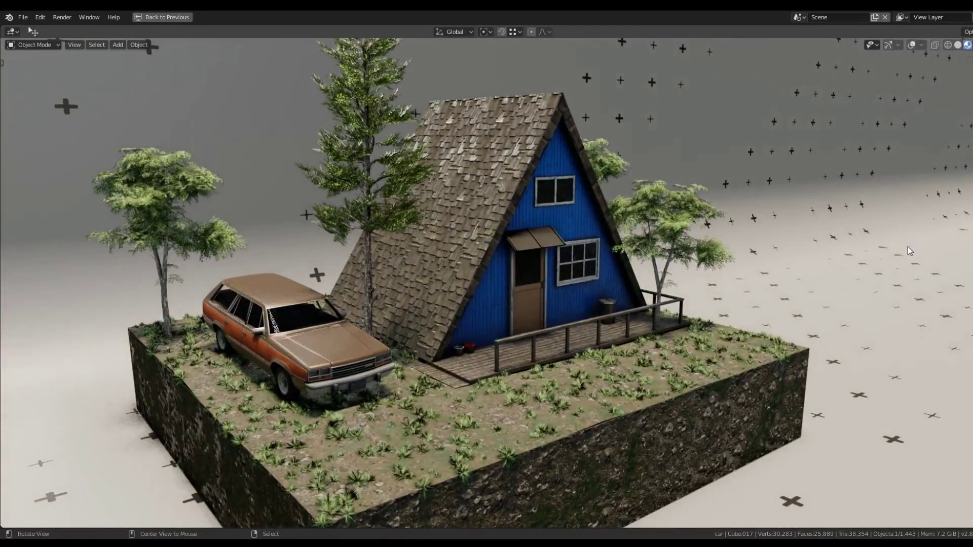
middle_click_drag(906, 253, 735, 236)
left_click(971, 45)
left_click(923, 119)
left_click(921, 167)
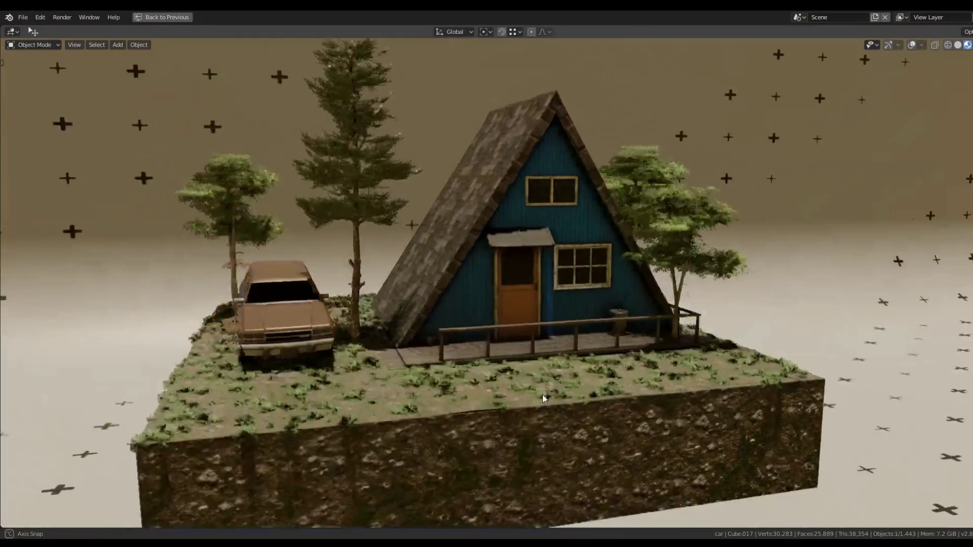